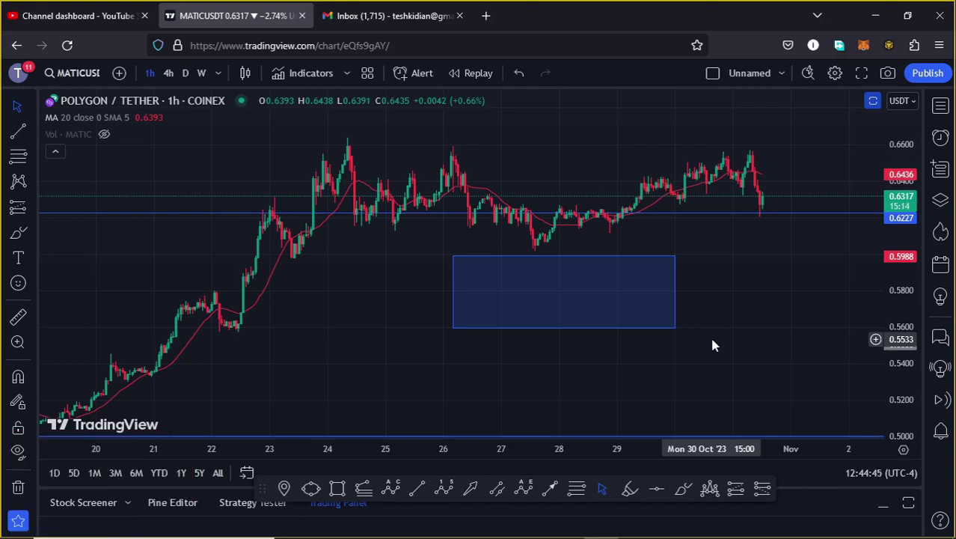
Switch the MATIC/USDT chart to 4-hour candles and zoom into the most recent bars
left_click(169, 81)
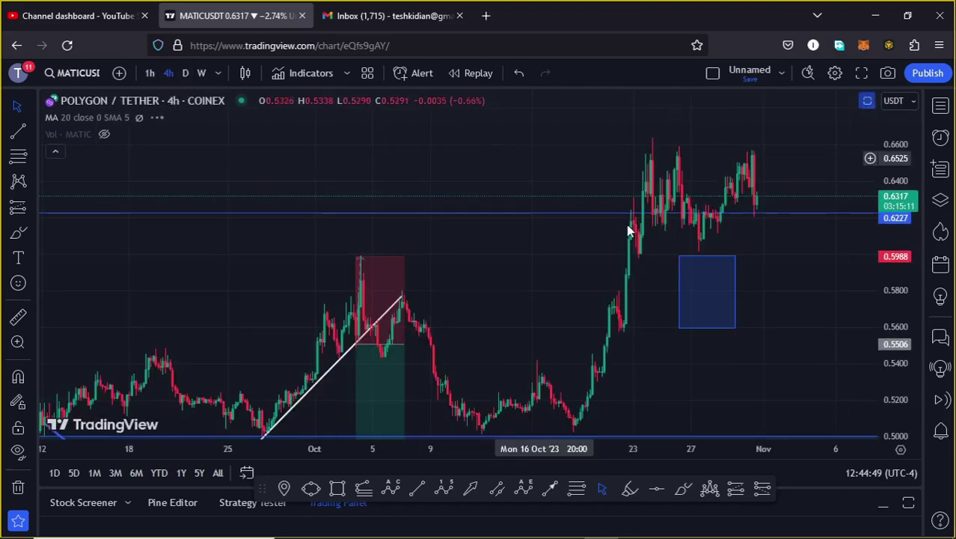
scroll(632, 247, "up", 3)
scroll(629, 251, "up", 3)
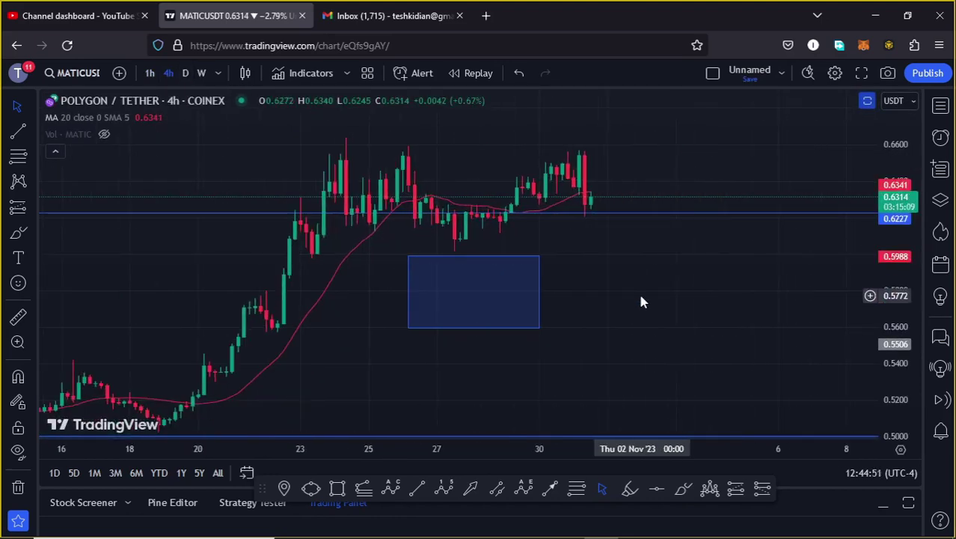
left_click(683, 488)
Sketch a red mark near the latest candles and delete it, then circle them with a rising red path
mouse_move(588, 181)
left_mouse_down()
mouse_move(576, 196)
mouse_move(594, 213)
mouse_move(606, 193)
mouse_move(582, 192)
mouse_move(608, 153)
left_mouse_up()
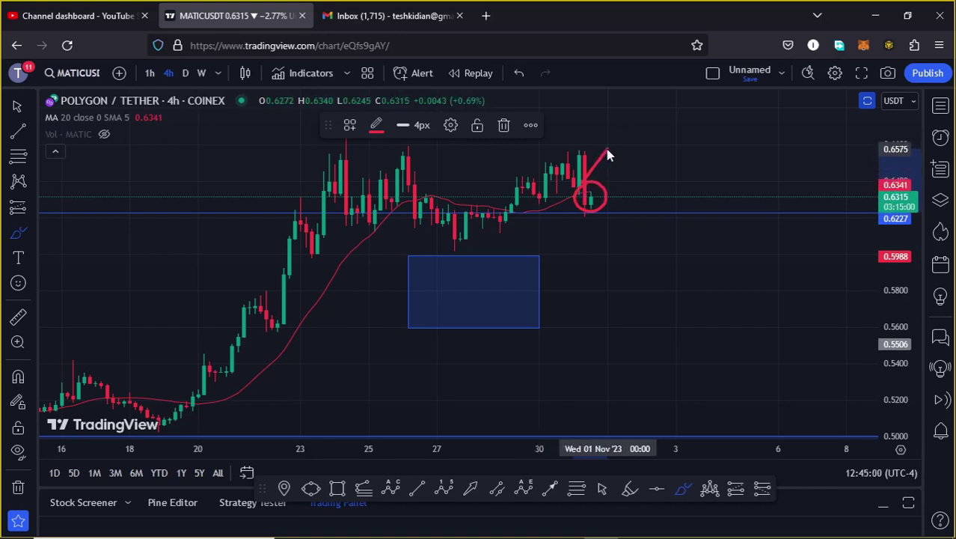
left_click(504, 125)
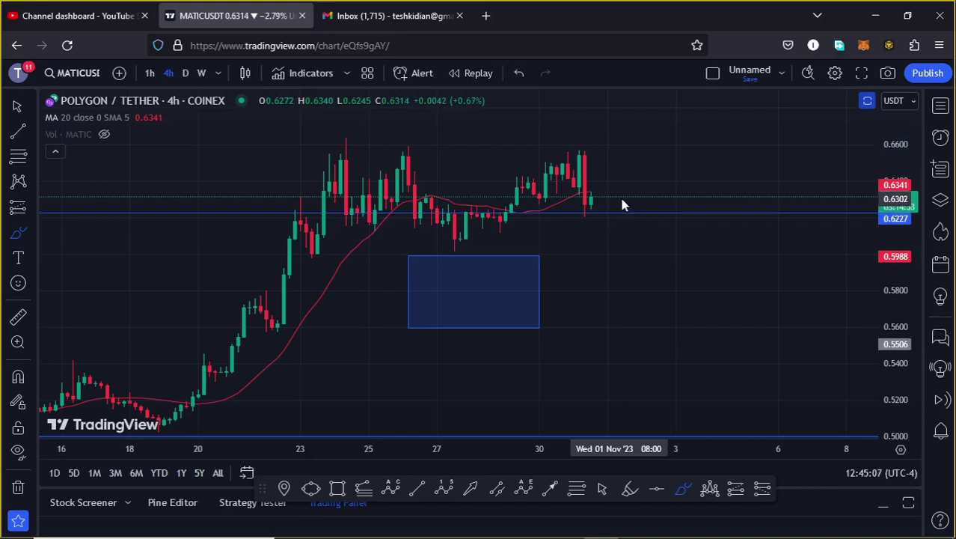
mouse_move(587, 186)
left_mouse_down()
mouse_move(576, 220)
mouse_move(583, 230)
mouse_move(616, 218)
mouse_move(608, 187)
mouse_move(586, 196)
left_mouse_up()
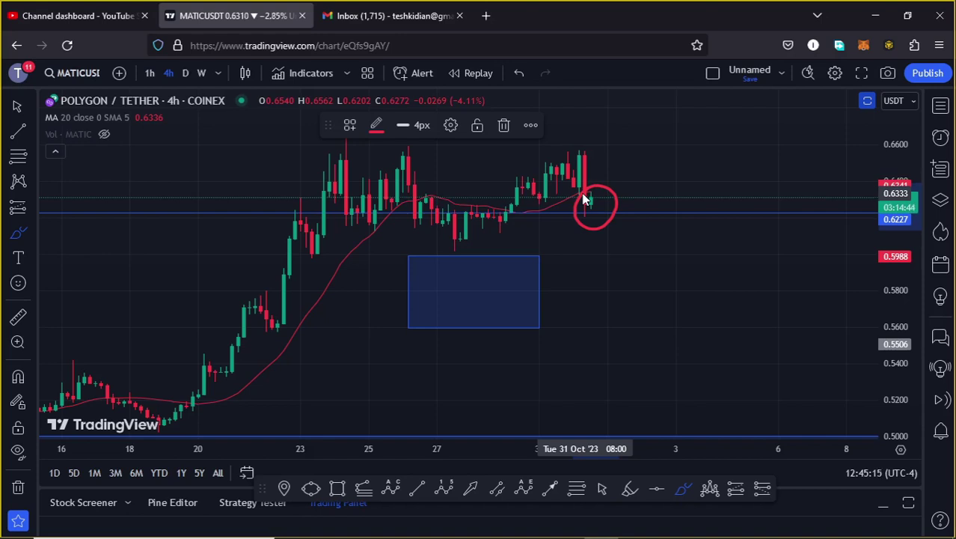
left_click_drag(586, 199, 631, 127)
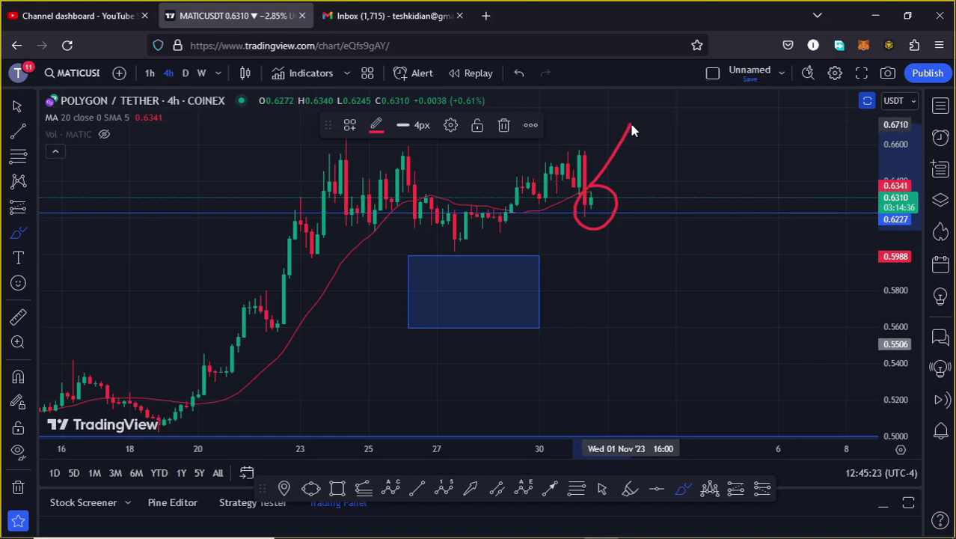
mouse_move(632, 130)
left_mouse_down()
mouse_move(650, 157)
mouse_move(700, 90)
left_mouse_up()
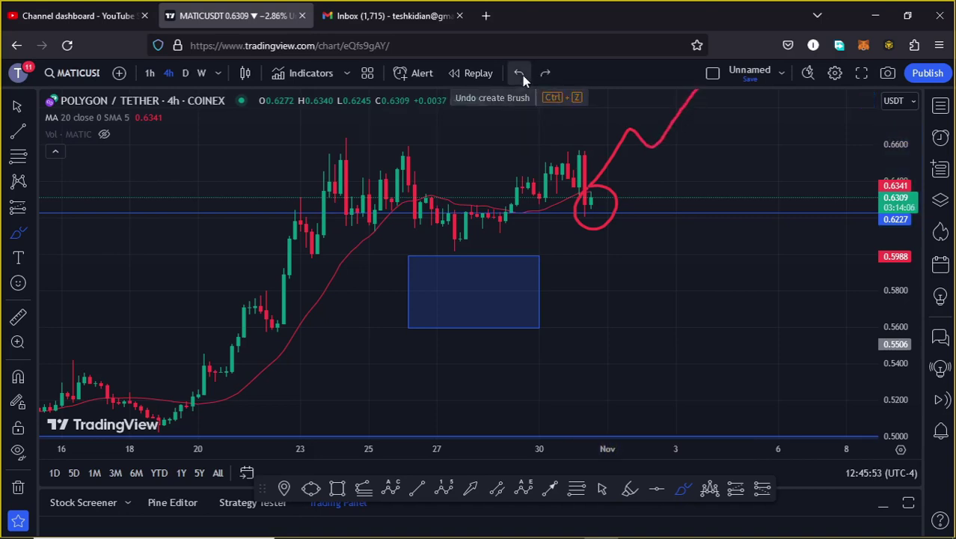
Undo the rising path, sketch a red drop toward 0.5600, and delete that sketch
left_click(522, 75)
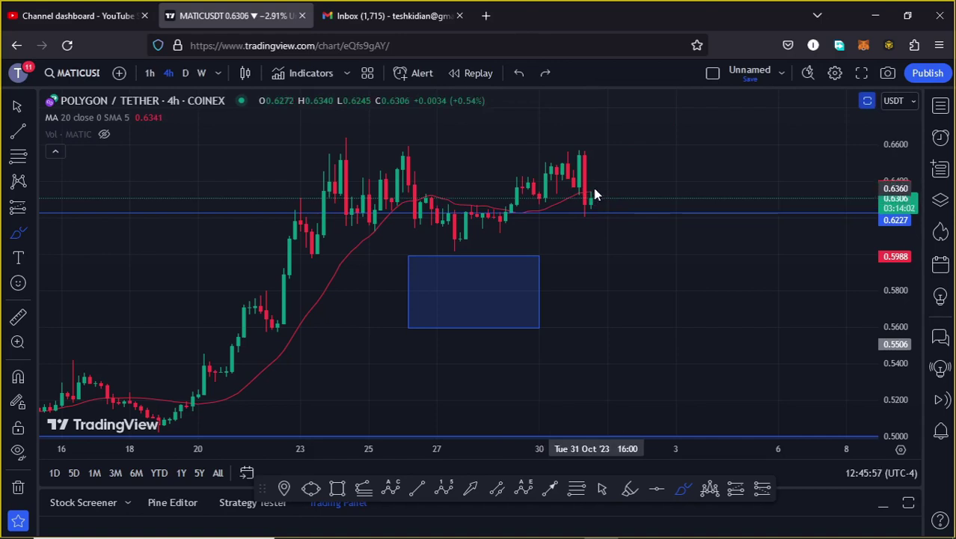
mouse_move(586, 185)
left_mouse_down()
mouse_move(568, 217)
mouse_move(602, 218)
mouse_move(591, 179)
mouse_move(615, 237)
mouse_move(631, 217)
mouse_move(669, 329)
left_mouse_up()
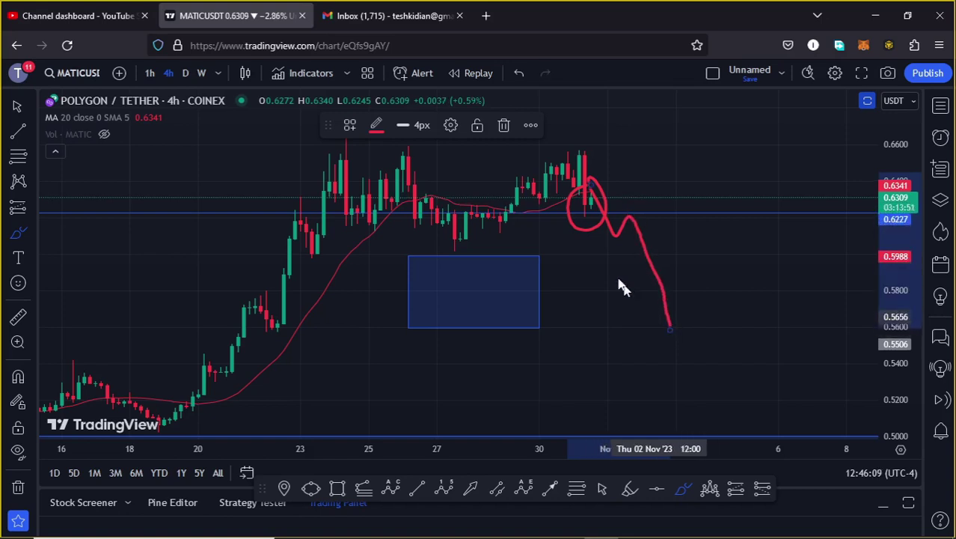
left_click(503, 125)
scroll(509, 308, "down", 3)
scroll(568, 299, "down", 5)
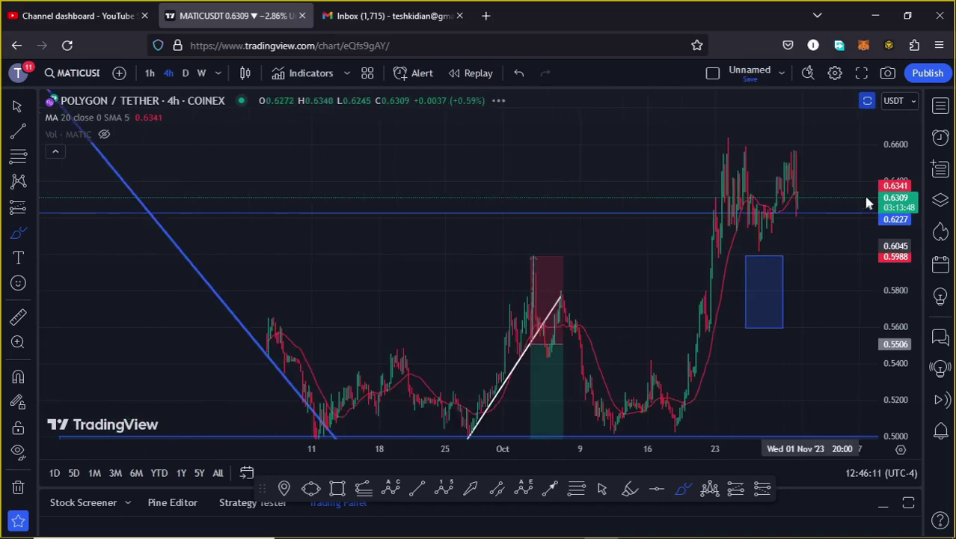
mouse_move(897, 196)
left_mouse_down()
mouse_move(898, 179)
mouse_move(897, 202)
left_mouse_up()
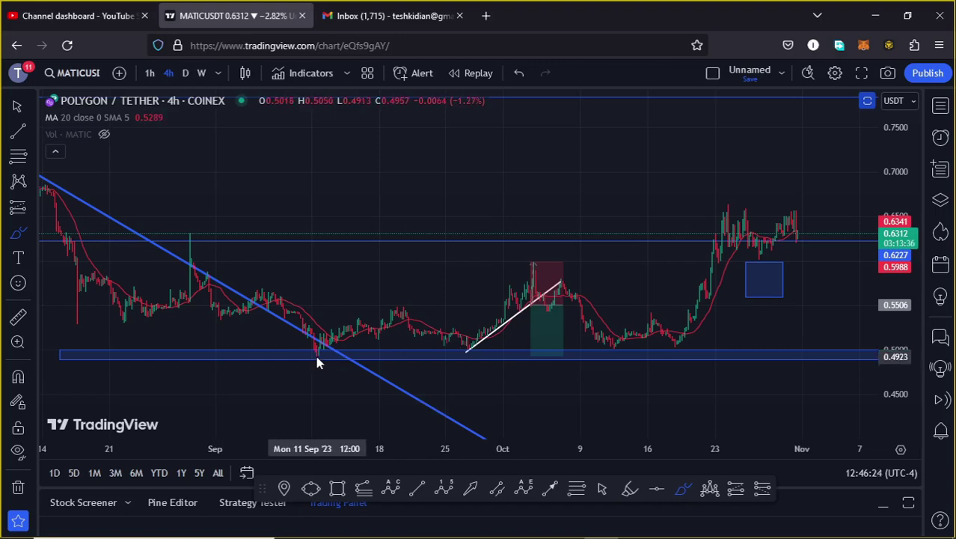
mouse_move(315, 355)
left_mouse_down()
mouse_move(386, 303)
mouse_move(470, 351)
mouse_move(573, 258)
mouse_move(674, 353)
mouse_move(734, 204)
left_mouse_up()
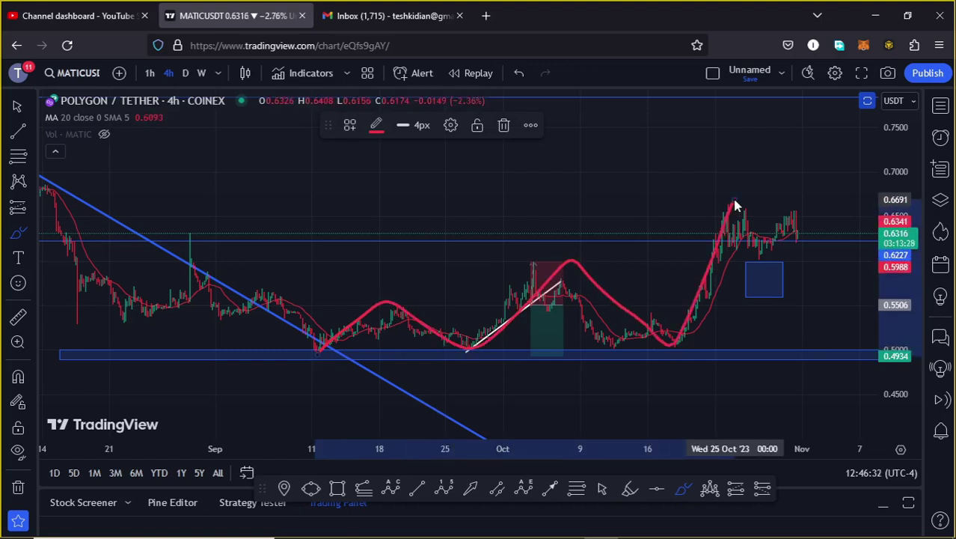
left_click(505, 128)
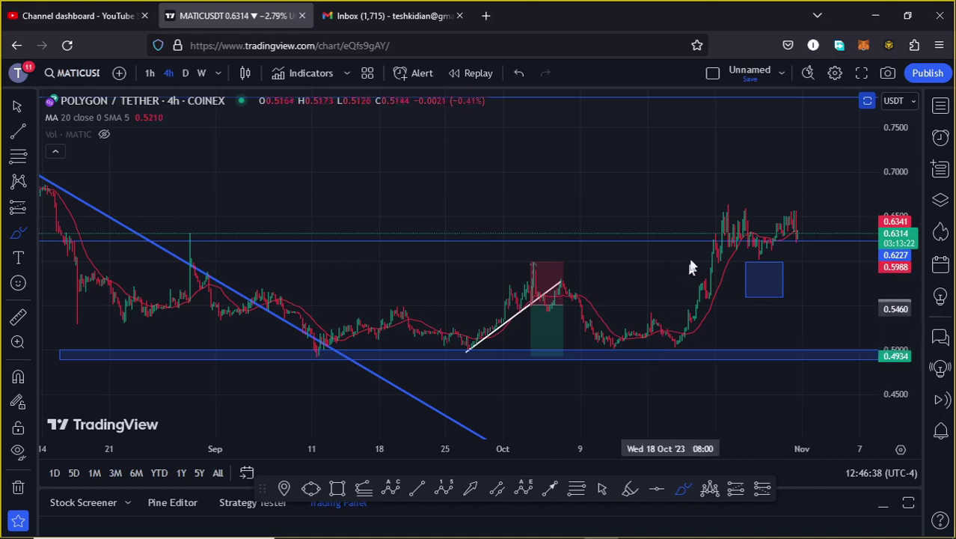
left_click(576, 488)
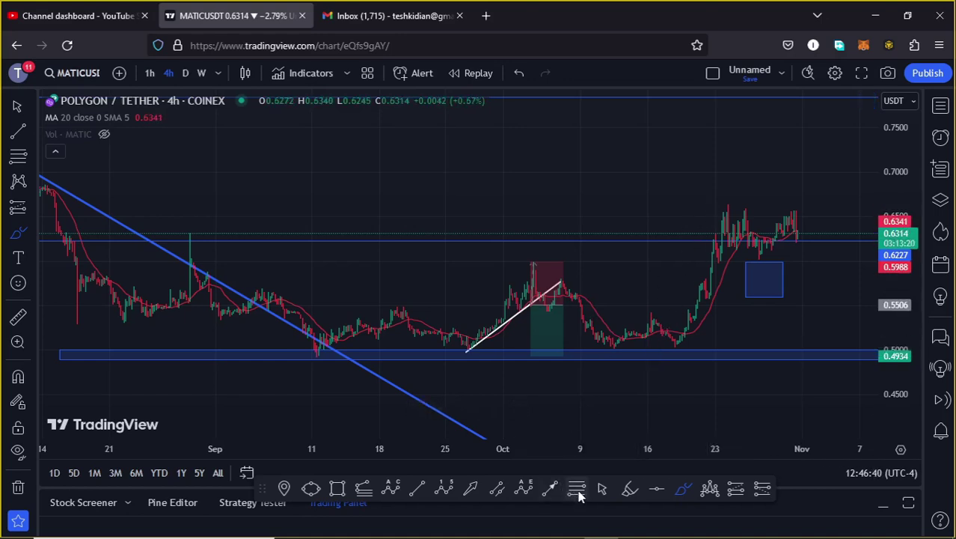
Draw a Fib retracement from the Sep 11 low at 0.4923 to the 0.6636 high, framing its levels
left_click(317, 355)
left_click(649, 298)
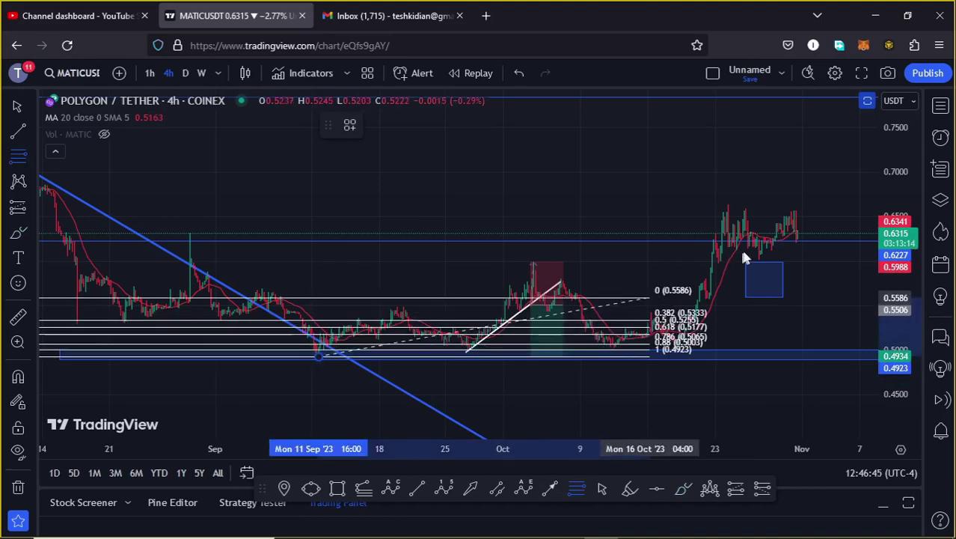
left_click(806, 201)
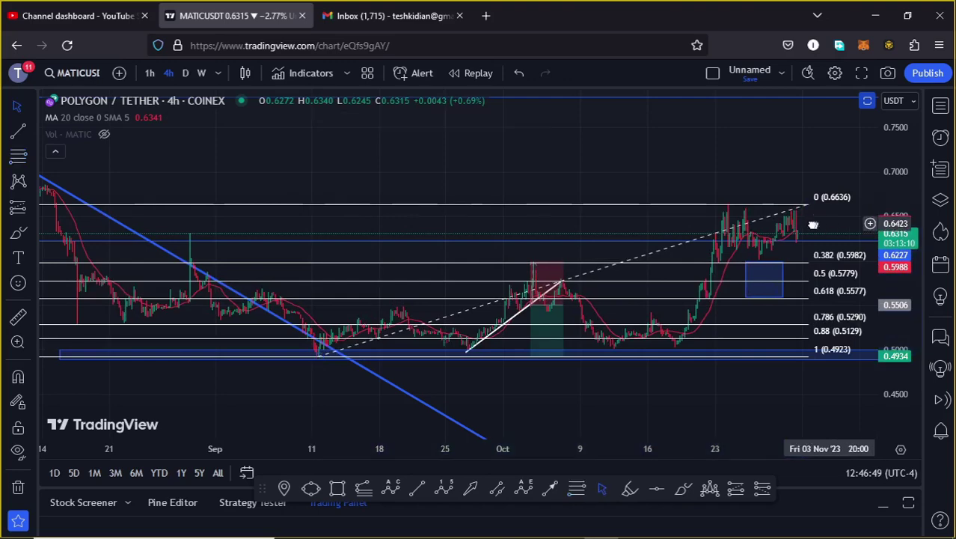
left_click_drag(832, 220, 773, 204)
left_click_drag(898, 257, 901, 267)
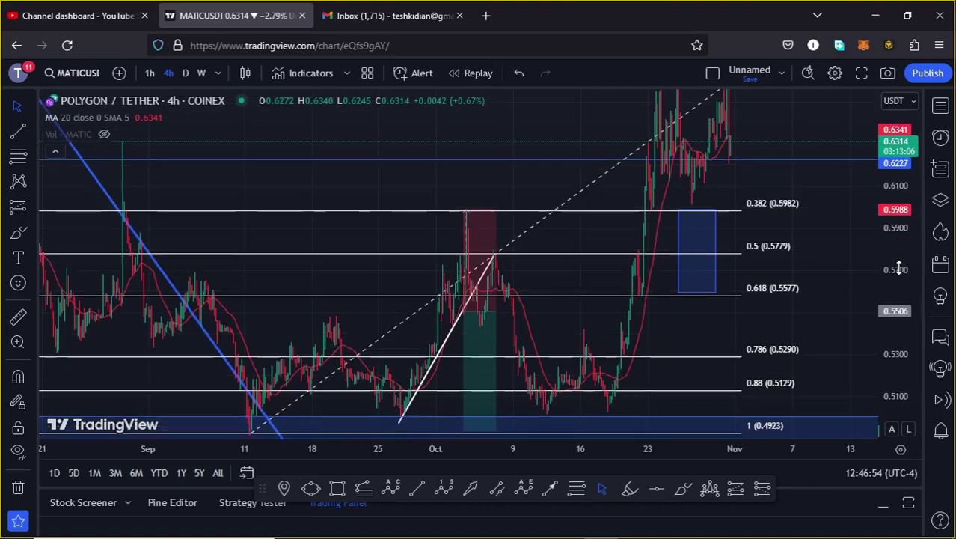
scroll(636, 274, "up", 5)
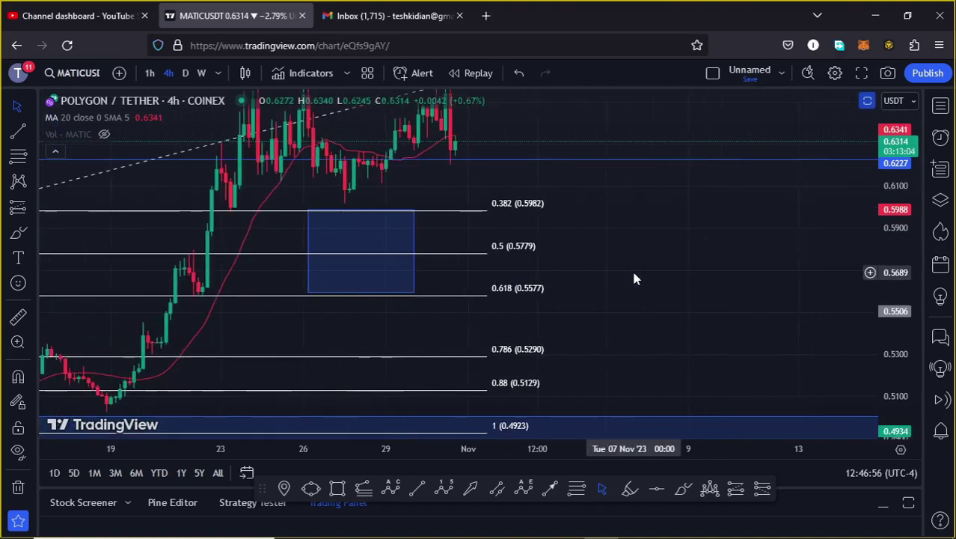
left_click_drag(617, 267, 799, 302)
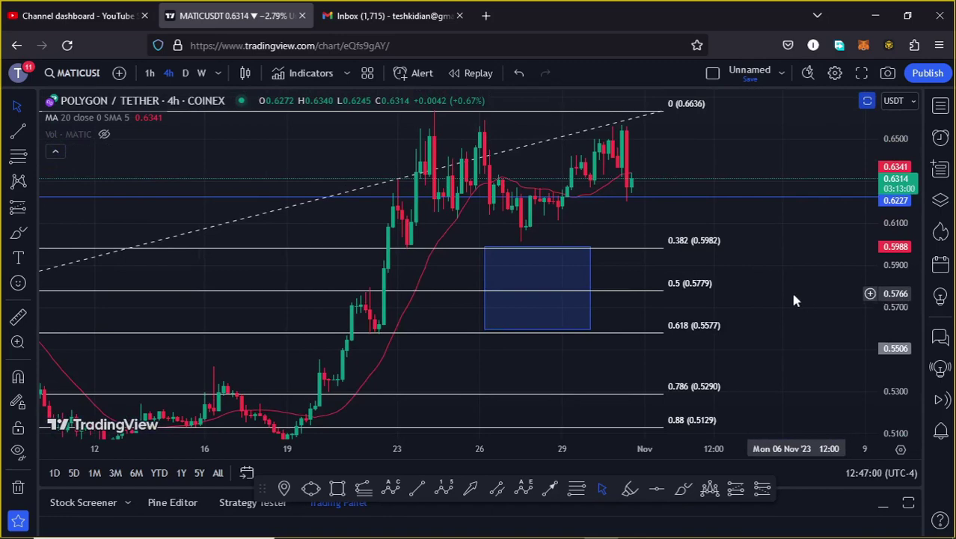
scroll(790, 292, "up", 3)
left_click_drag(737, 297, 824, 312)
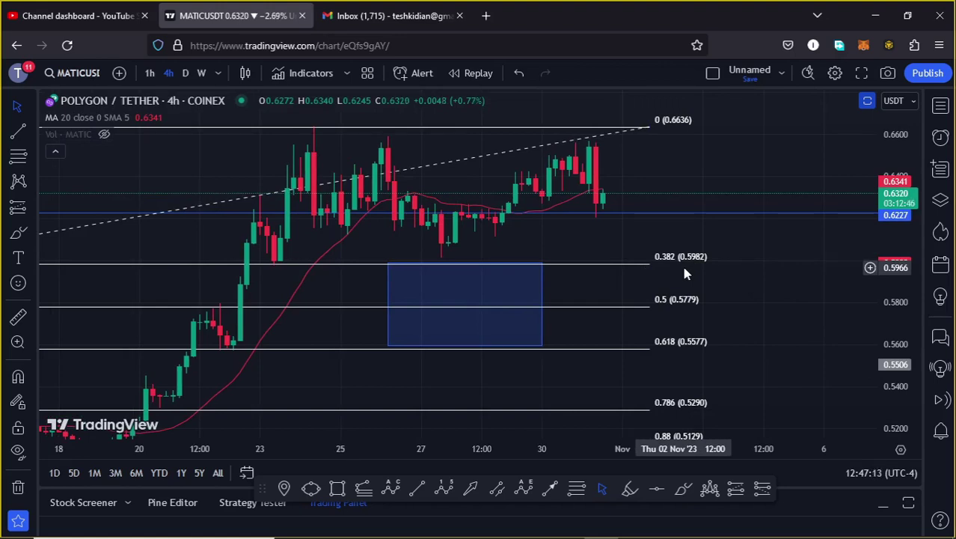
scroll(625, 385, "left", 2)
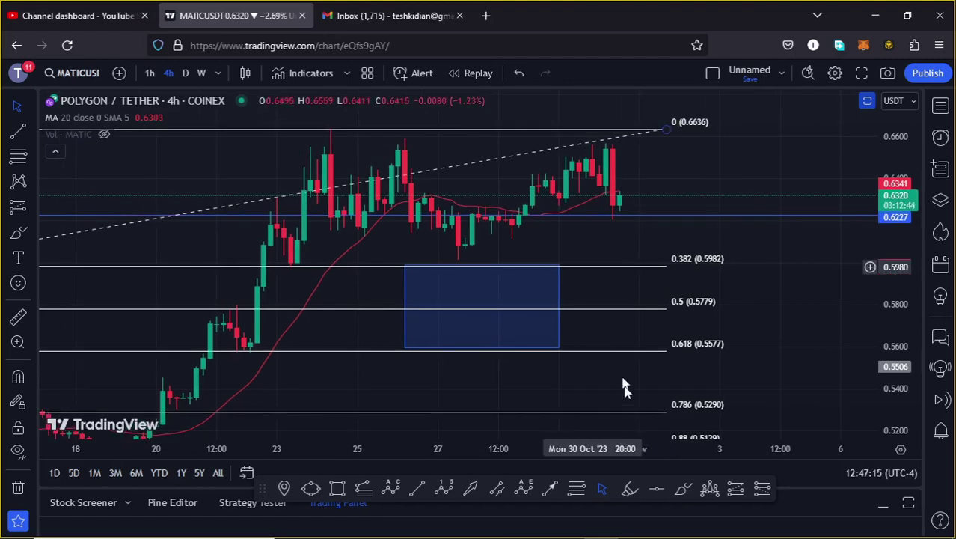
Sketch three red brush scenarios: a drop from the last candle and paths through the blue box
left_click(683, 490)
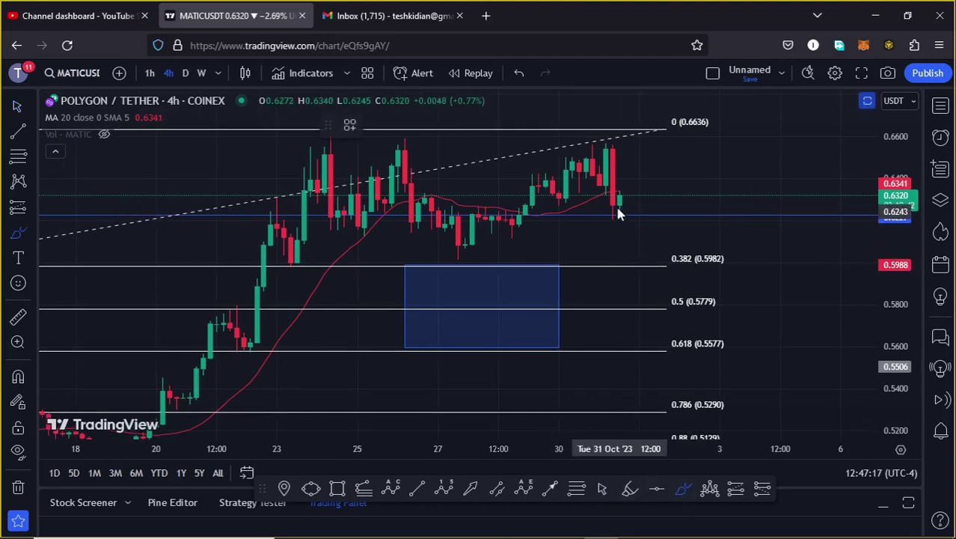
mouse_move(617, 203)
left_mouse_down()
mouse_move(632, 246)
mouse_move(642, 211)
mouse_move(677, 331)
left_mouse_up()
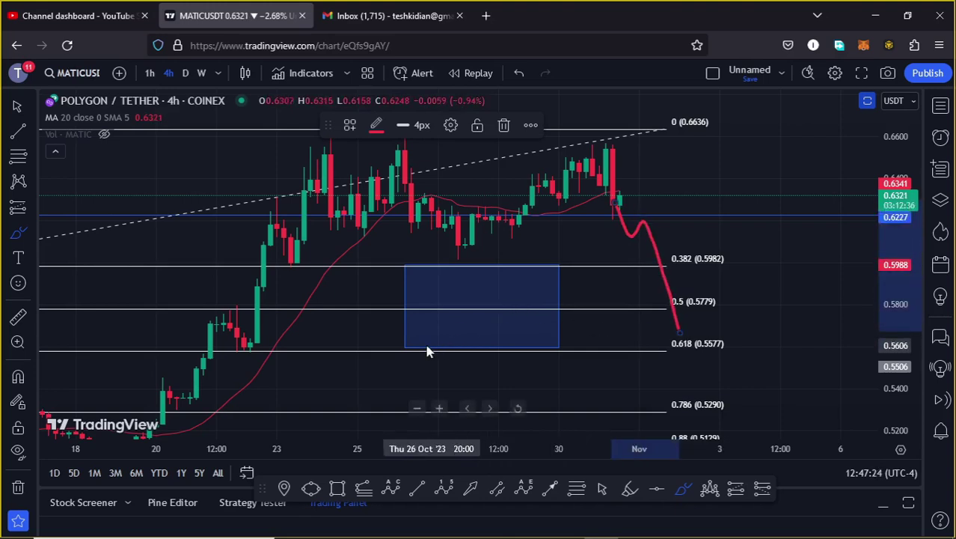
mouse_move(405, 346)
left_mouse_down()
mouse_move(467, 269)
mouse_move(513, 344)
mouse_move(551, 267)
left_mouse_up()
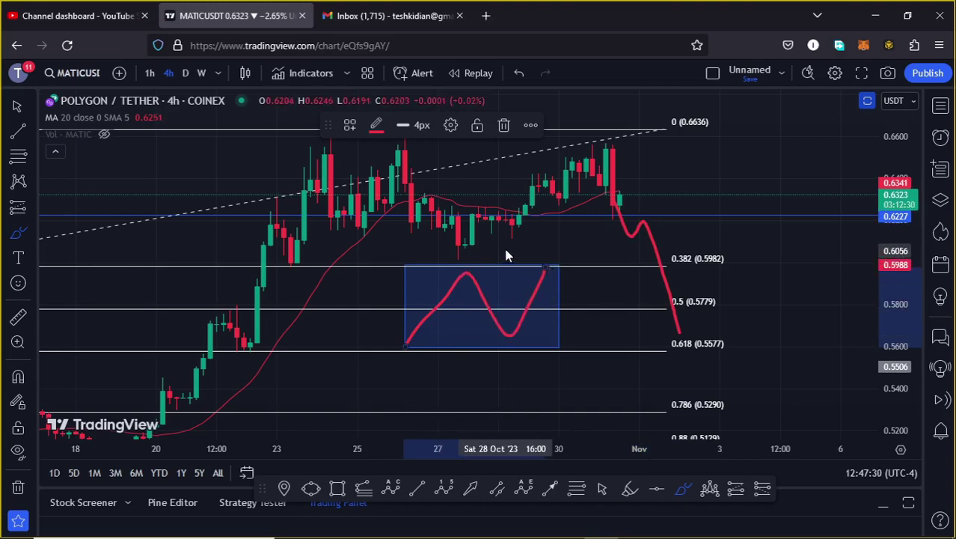
mouse_move(499, 221)
left_mouse_down()
mouse_move(552, 350)
mouse_move(677, 178)
mouse_move(708, 221)
mouse_move(765, 103)
left_mouse_up()
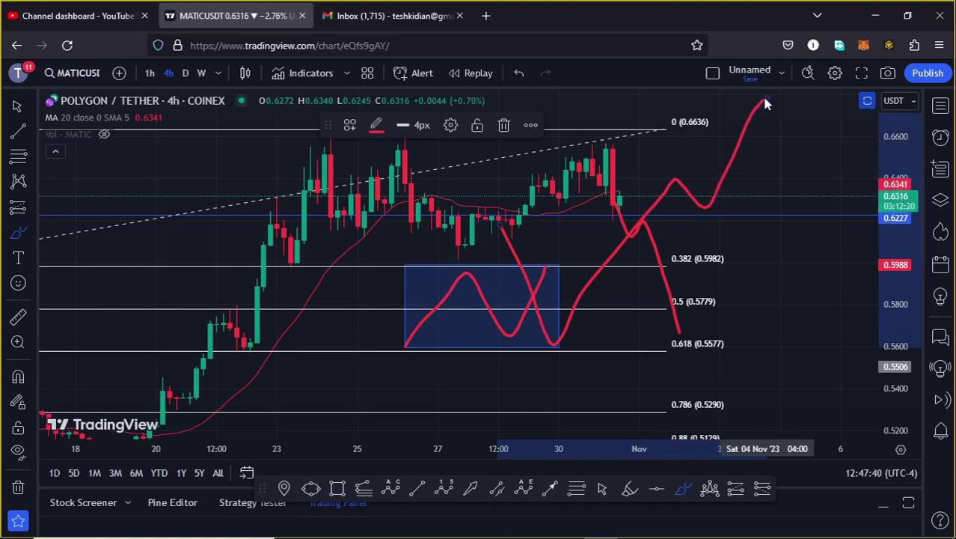
Undo the last two brush sketches and delete the Fibonacci retracement
left_click(519, 73)
left_click(521, 73)
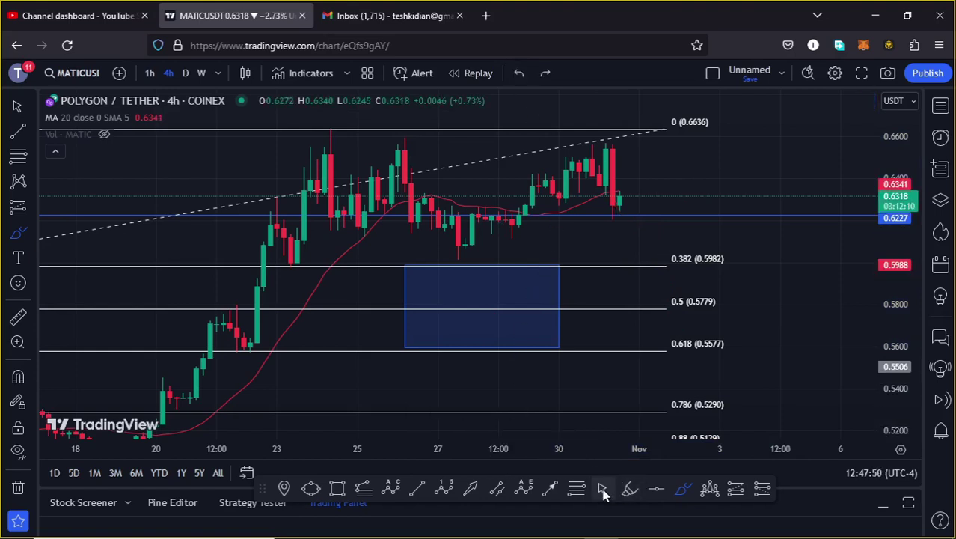
left_click(666, 125)
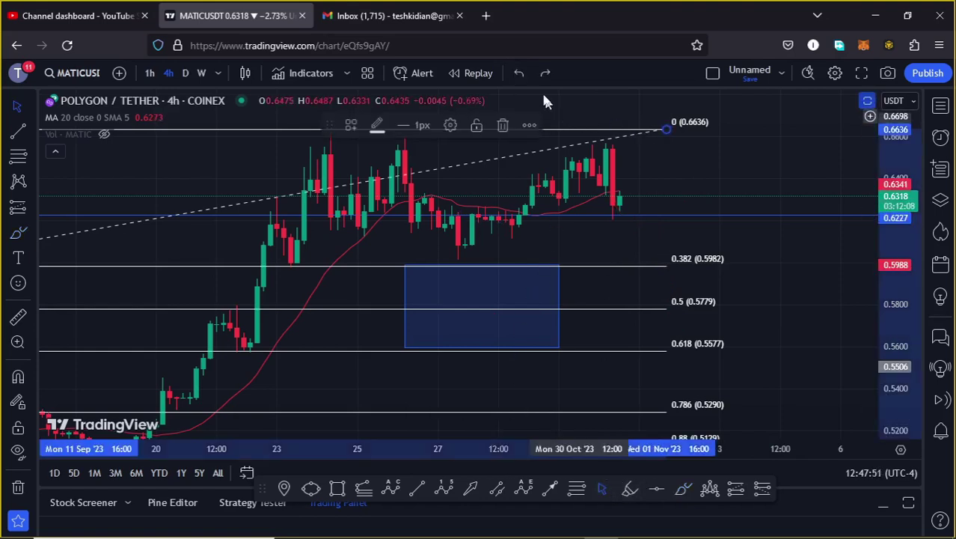
left_click(502, 125)
Switch to the daily timeframe and zoom out to frame the full Elliott wave drawing since 2020
left_click(185, 73)
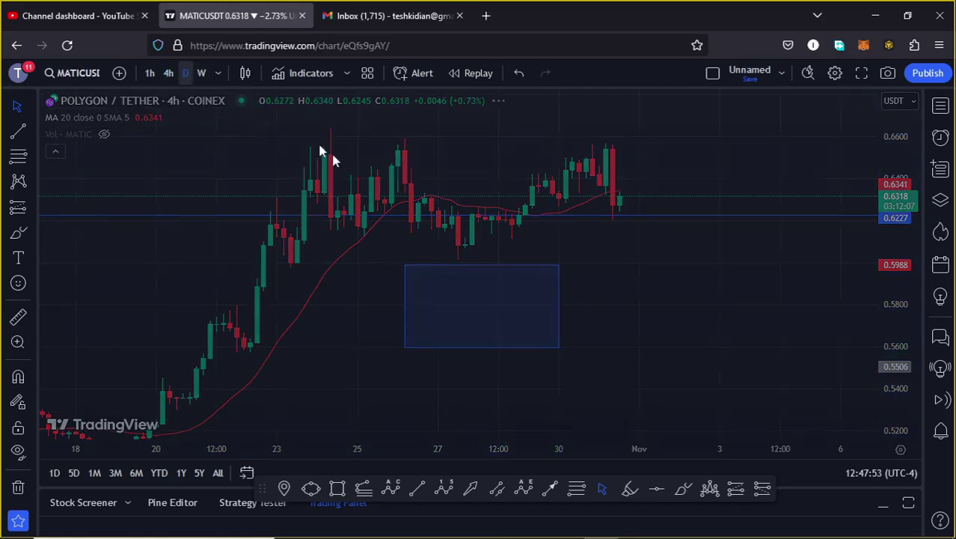
scroll(610, 303, "down", 10)
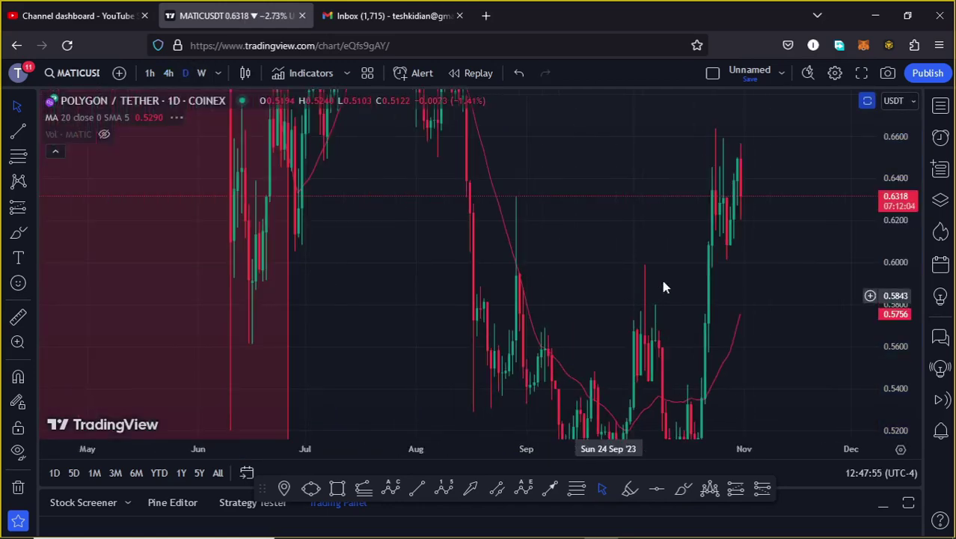
left_click_drag(904, 181, 896, 203)
left_click_drag(299, 254, 485, 211)
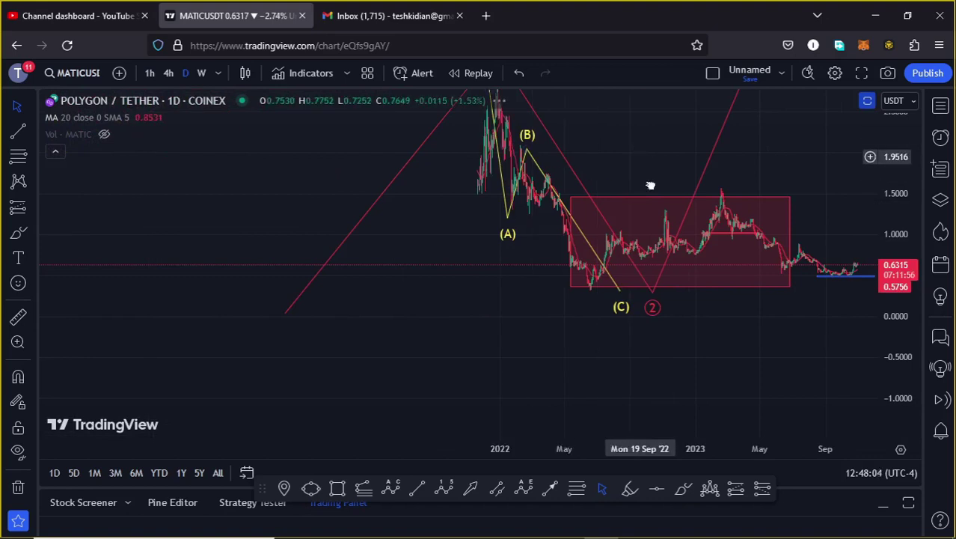
left_click_drag(634, 138, 659, 191)
left_click_drag(893, 202, 894, 269)
left_click_drag(298, 226, 273, 341)
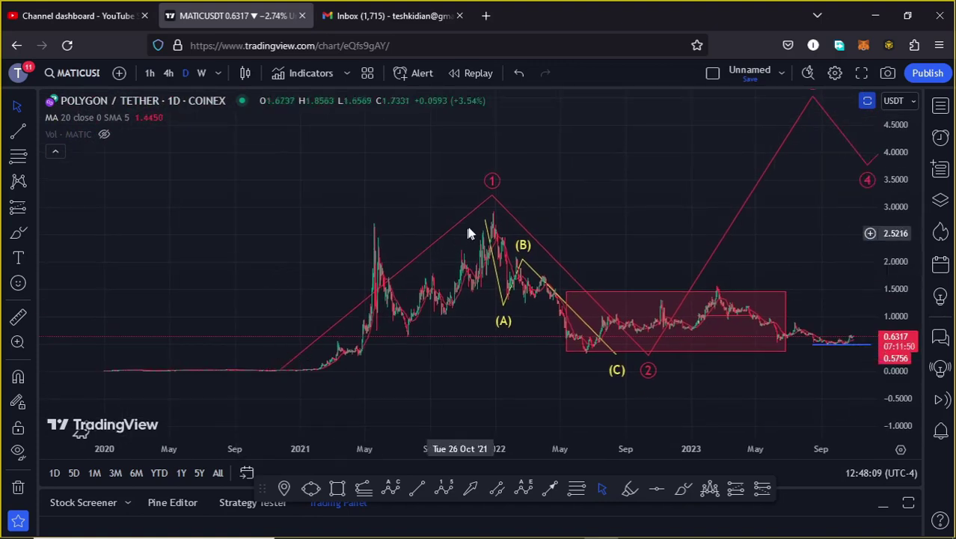
left_click(492, 193)
Lower the wave 1 point slightly and sketch a red brush path through the box toward wave 3
left_click_drag(492, 193, 491, 205)
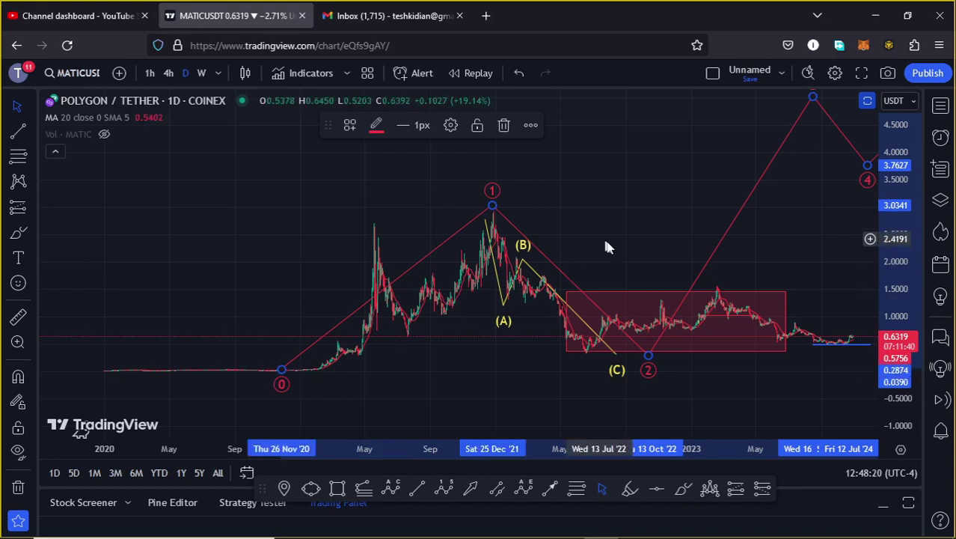
left_click_drag(641, 260, 576, 249)
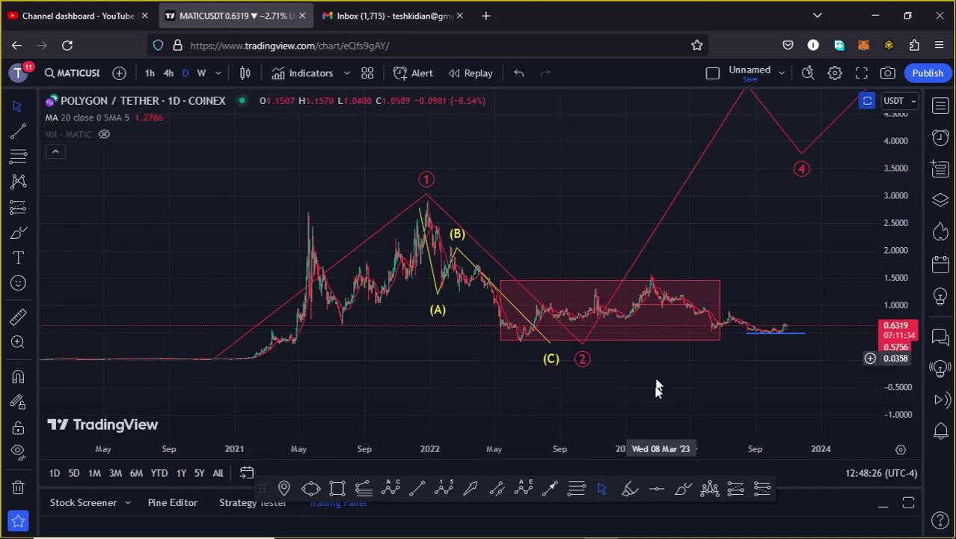
left_click(681, 487)
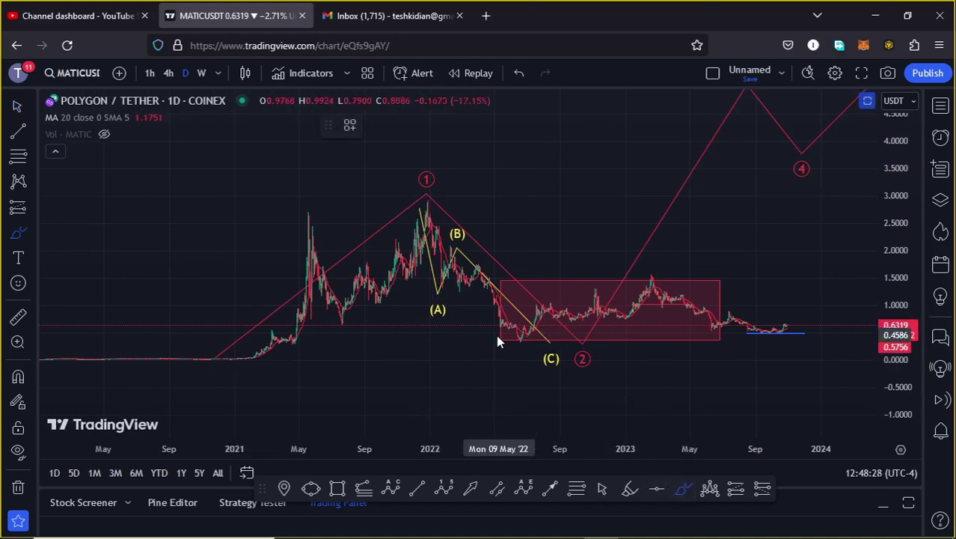
mouse_move(499, 338)
left_mouse_down()
mouse_move(544, 281)
mouse_move(608, 349)
mouse_move(664, 288)
left_mouse_up()
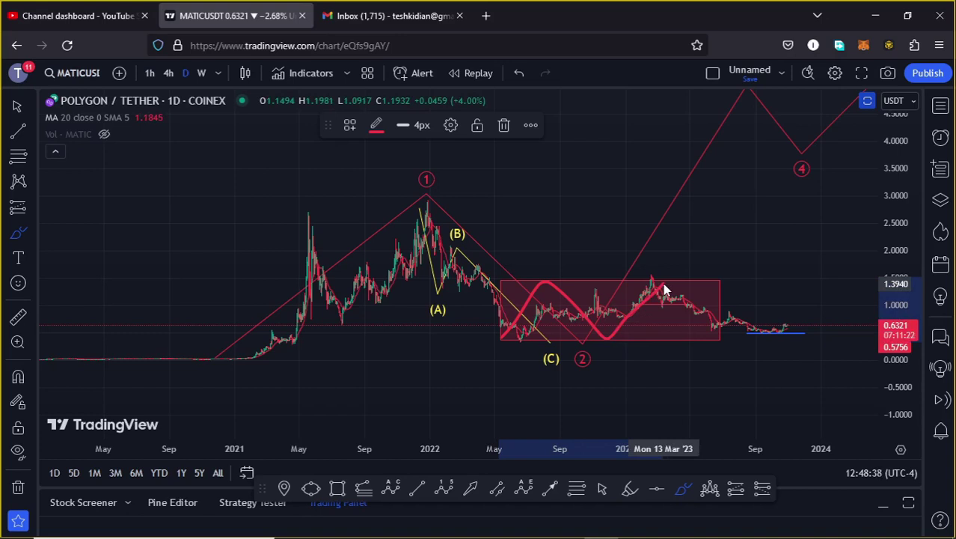
mouse_move(664, 288)
left_mouse_down()
mouse_move(688, 232)
mouse_move(710, 224)
mouse_move(739, 155)
left_mouse_up()
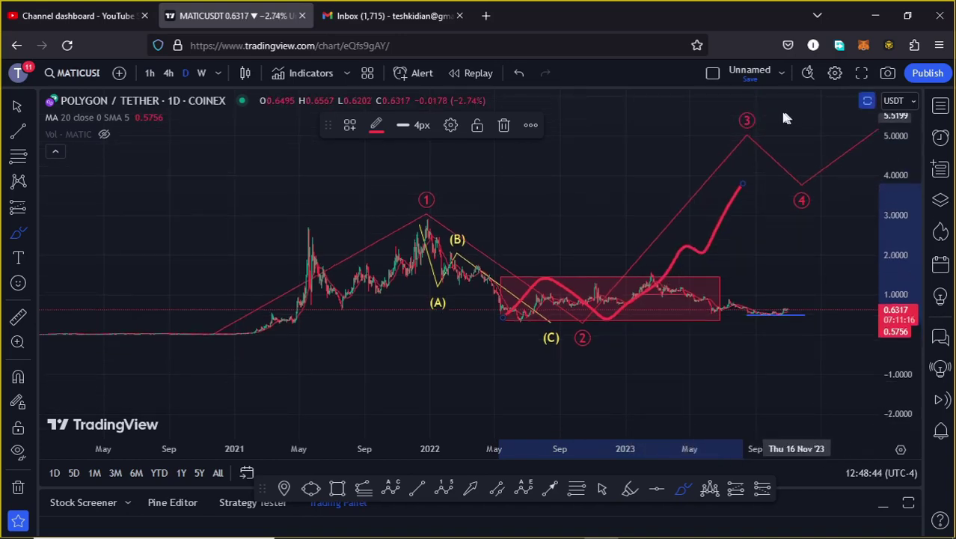
Circle the wave 3 label, then undo the circle and the brush path
mouse_move(747, 97)
left_mouse_down()
mouse_move(713, 125)
mouse_move(737, 105)
left_mouse_up()
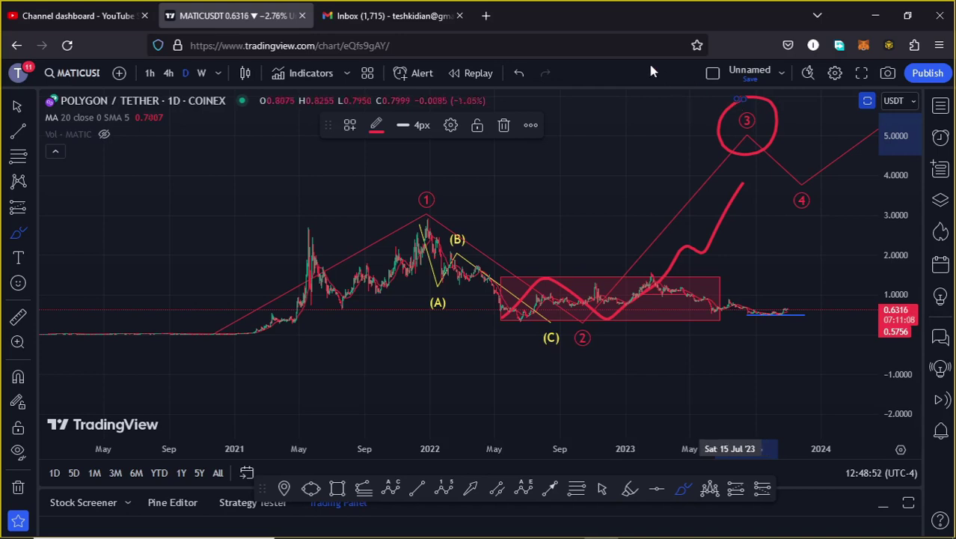
left_click(520, 72)
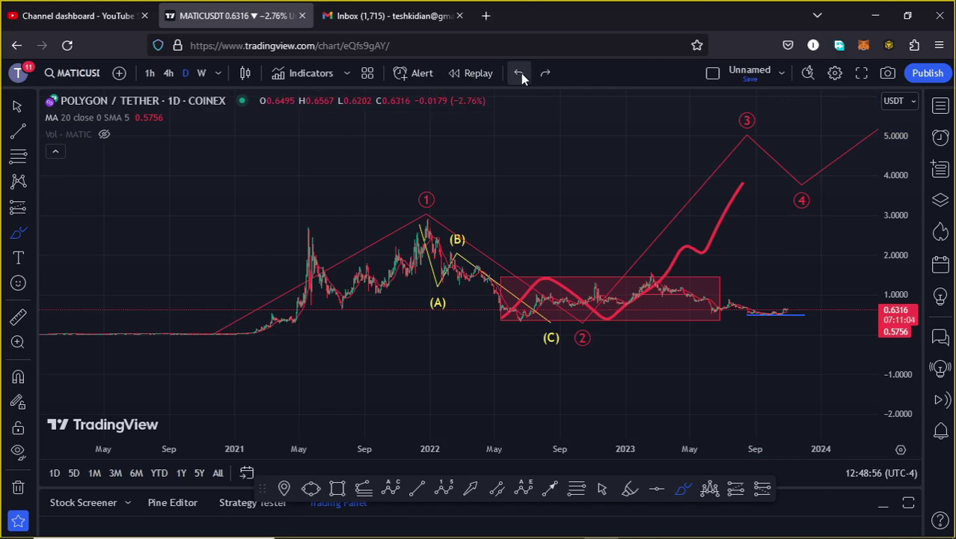
left_click(521, 73)
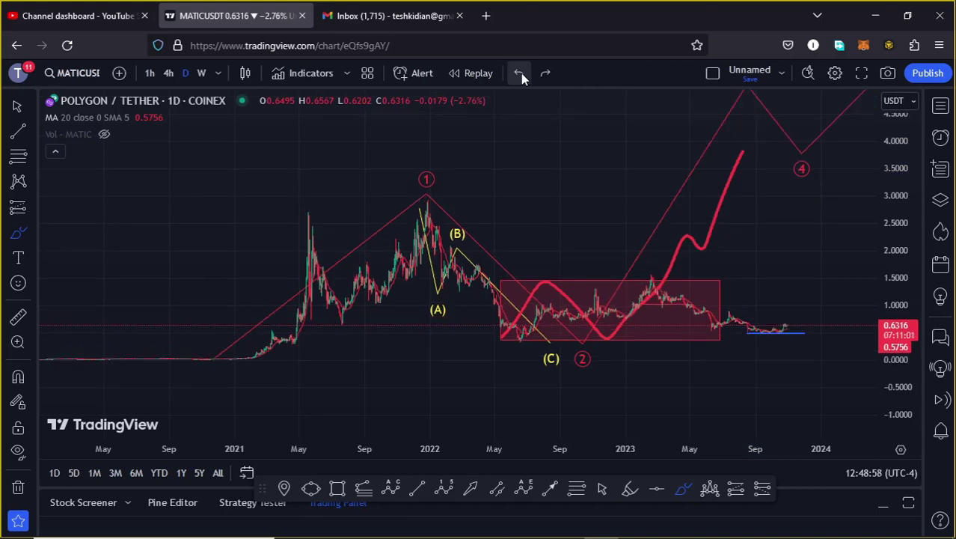
left_click(521, 72)
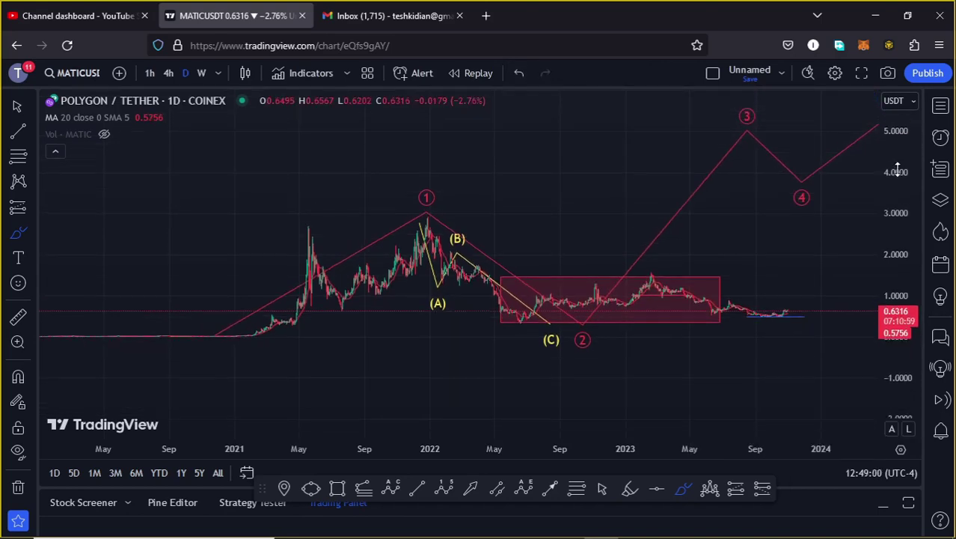
Draw a trend-based Fib extension from the 2020 low, Dec 2021 peak and 2022 low, showing 1.618 at 5.1017
left_click(363, 488)
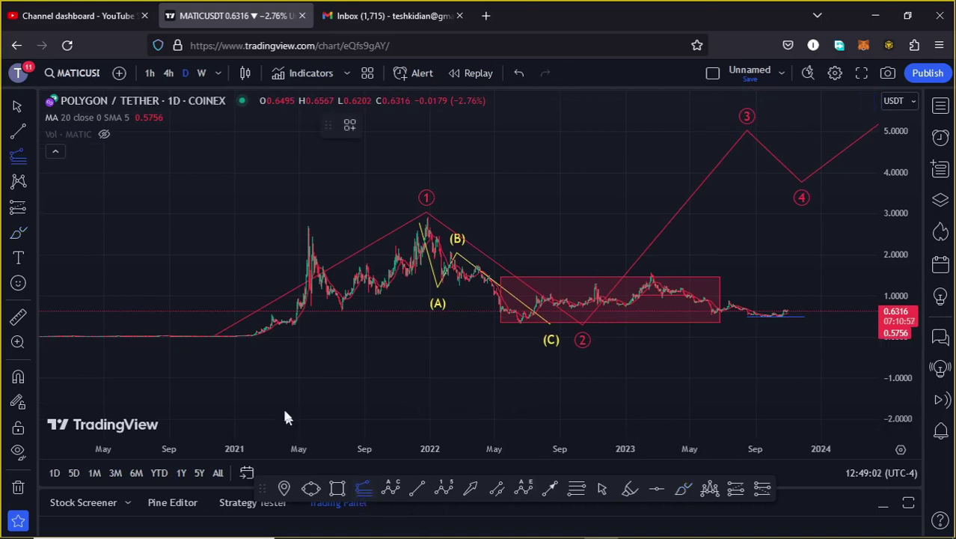
left_click(213, 338)
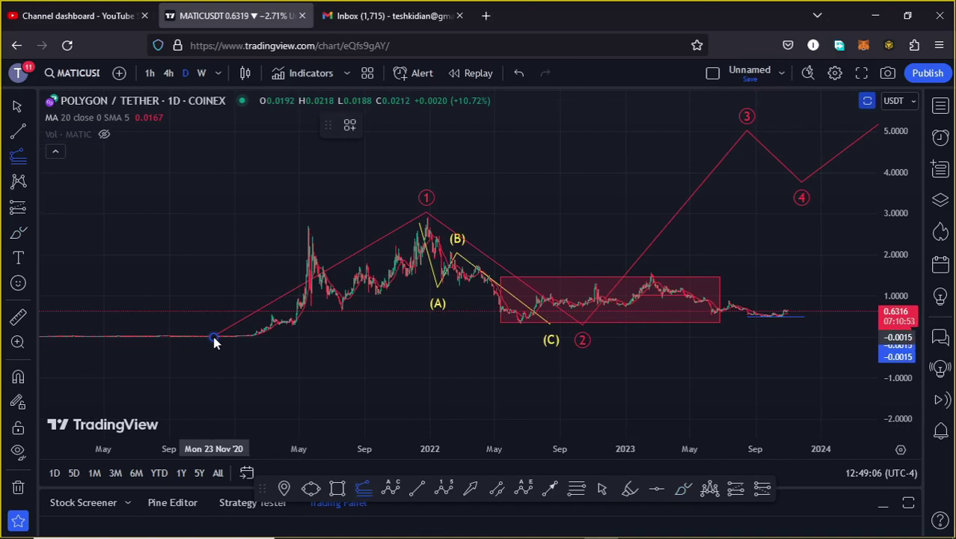
left_click(425, 219)
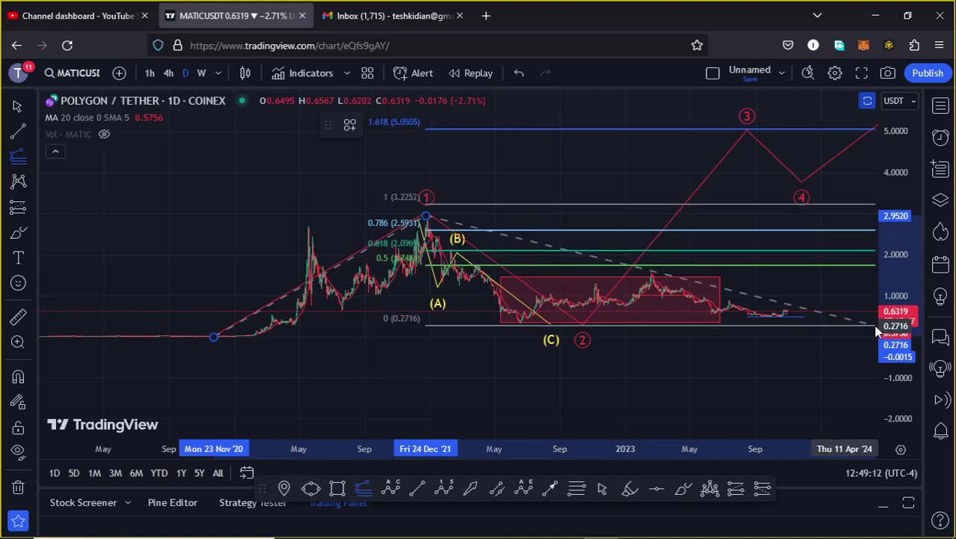
left_click(871, 323)
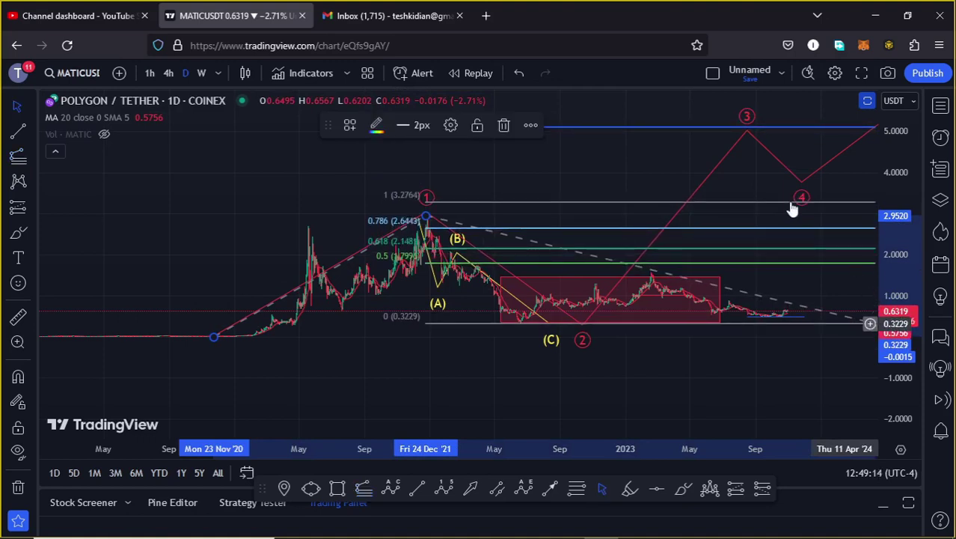
left_click_drag(753, 168, 720, 218)
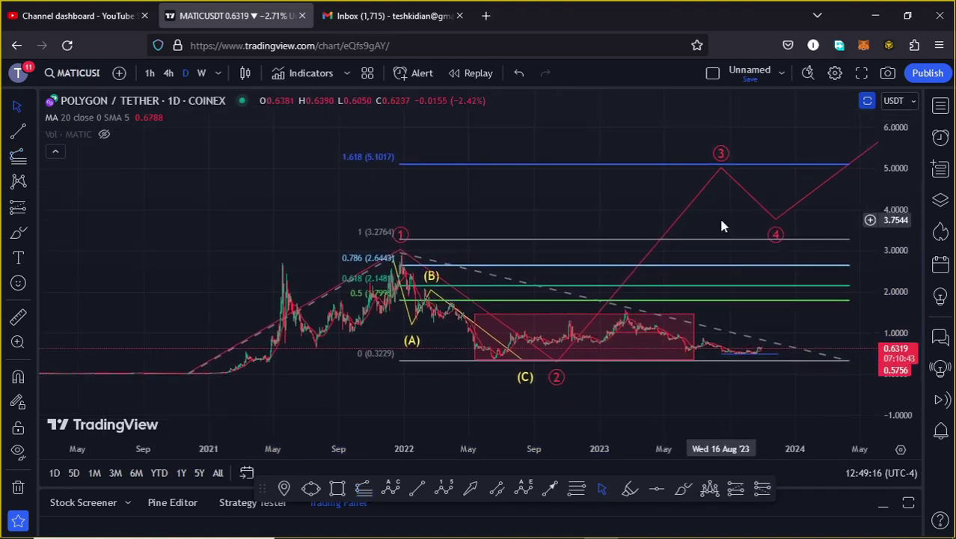